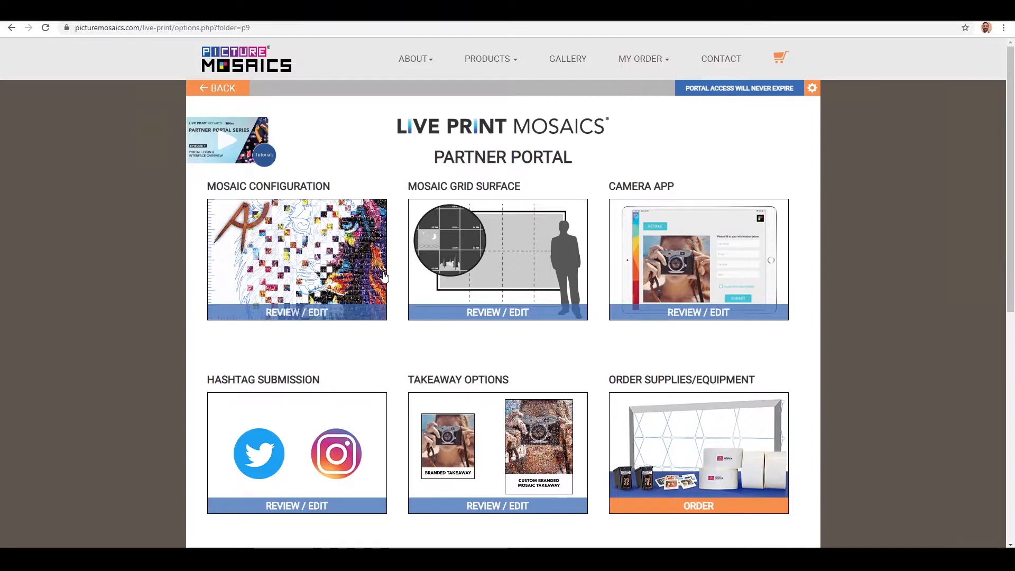
Open the hashtag submission settings and select both Twitter and Instagram as platforms to pull hashtags from.
left_click(290, 423)
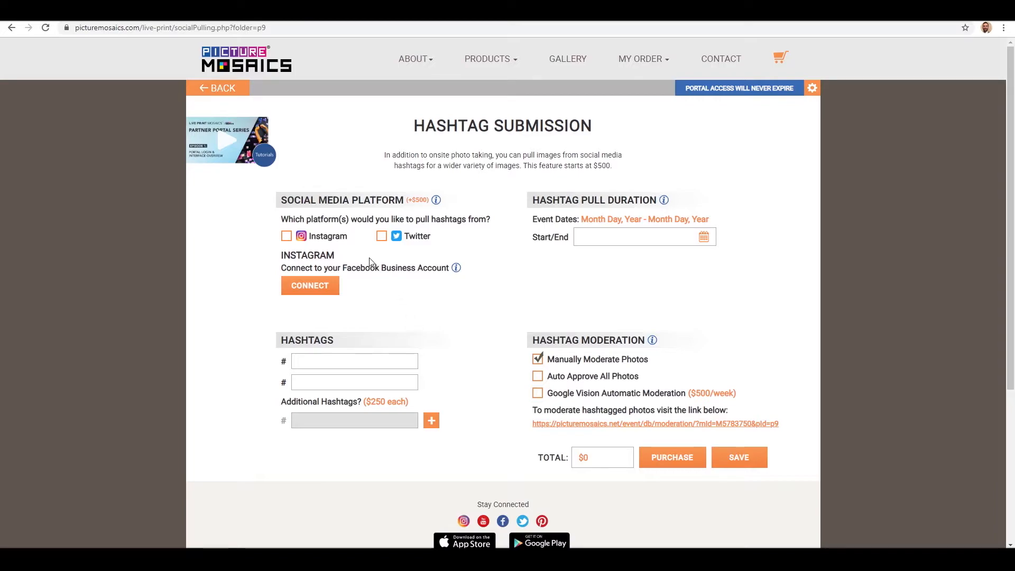
left_click(383, 238)
left_click(286, 236)
Fill in the two included hashtags, replacing golions with turtorialproblems in the first and entering learning2mosaic in the second.
left_click(387, 363)
type("golions")
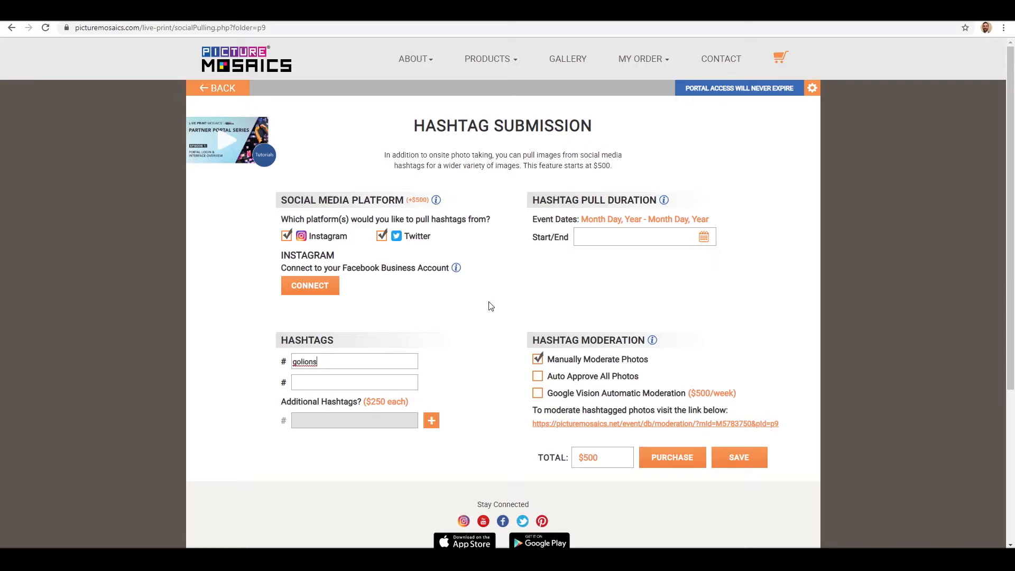
double_click(301, 362)
key("BackSpace")
type("turtorialproblems")
left_click(408, 379)
type("learning2mosai")
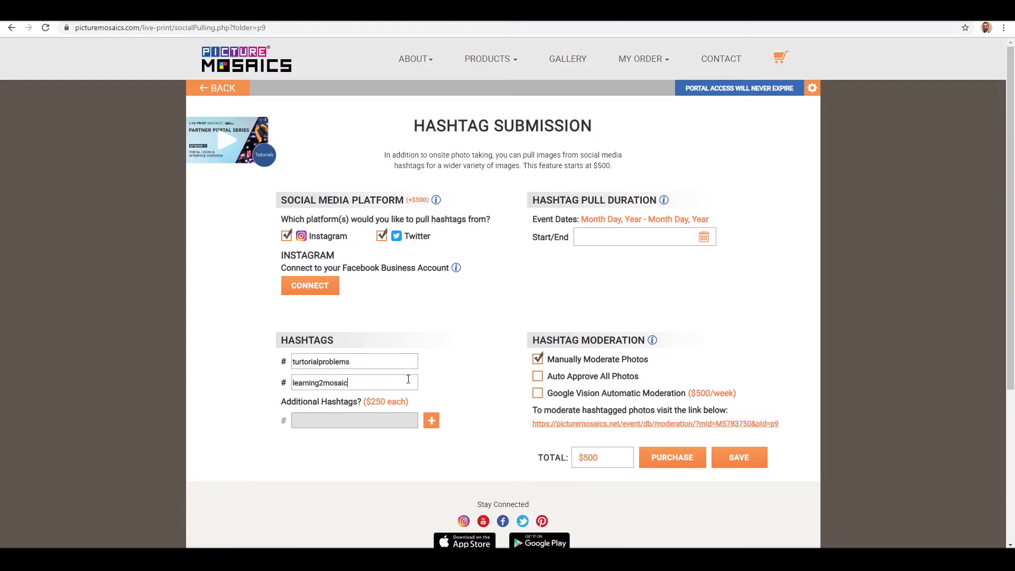
type("c")
Add two additional paid hashtag fields and remove both of them again.
left_click(431, 421)
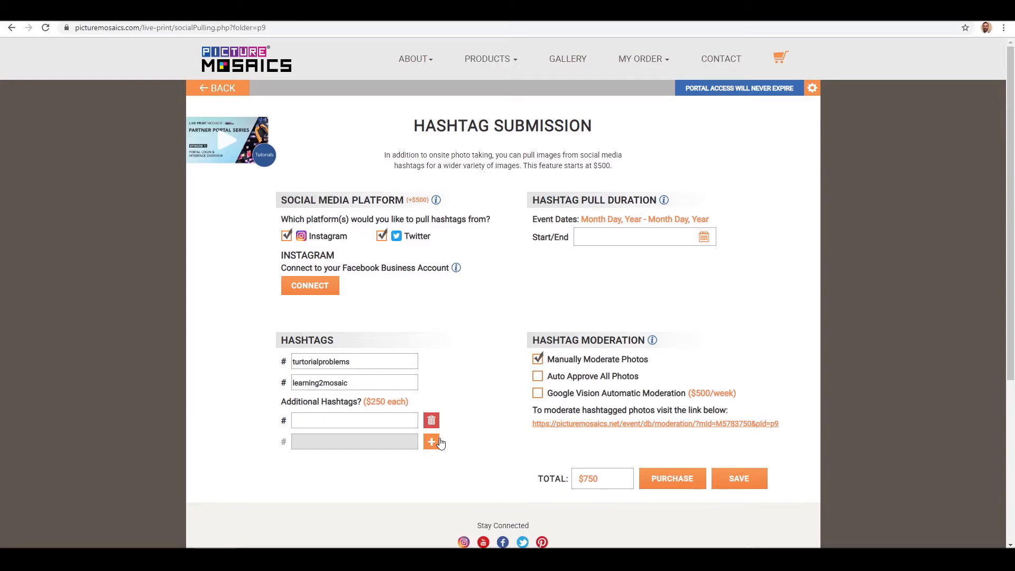
left_click(431, 446)
left_click(432, 444)
left_click(432, 421)
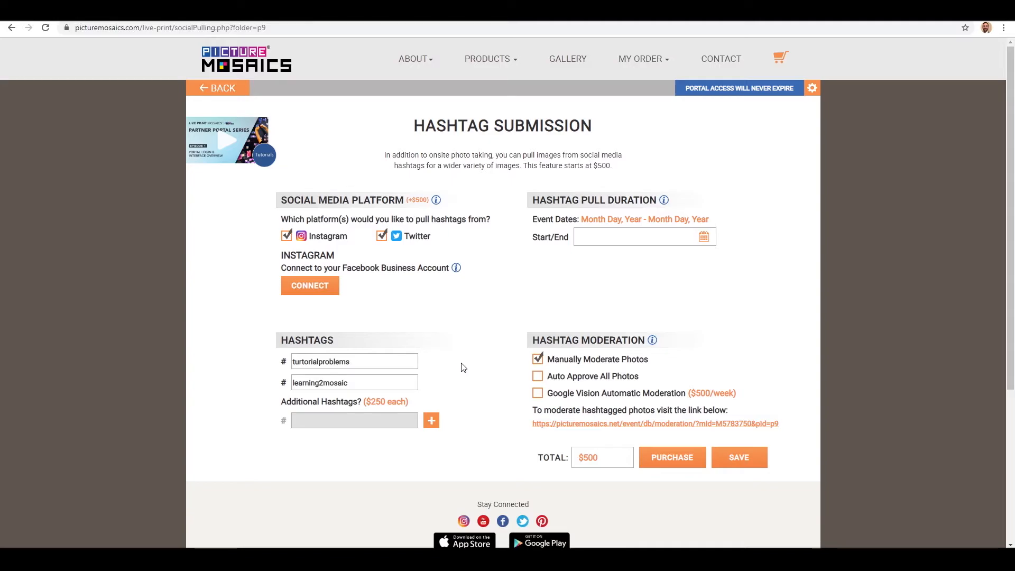
Set the hashtag pull duration to 03/09/20 - 03/16/20 and apply the date range.
left_click(704, 237)
left_click(604, 338)
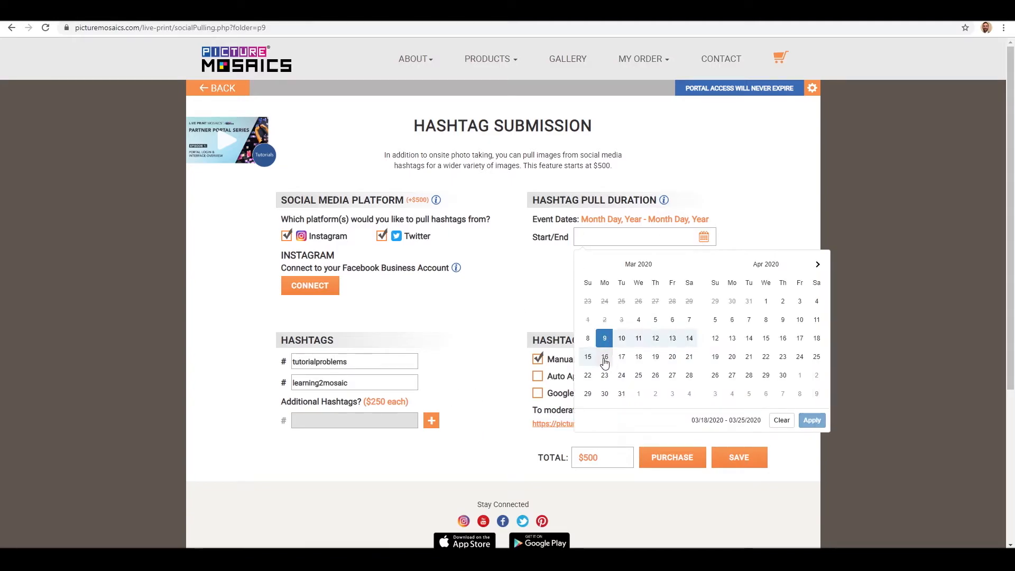
left_click(605, 358)
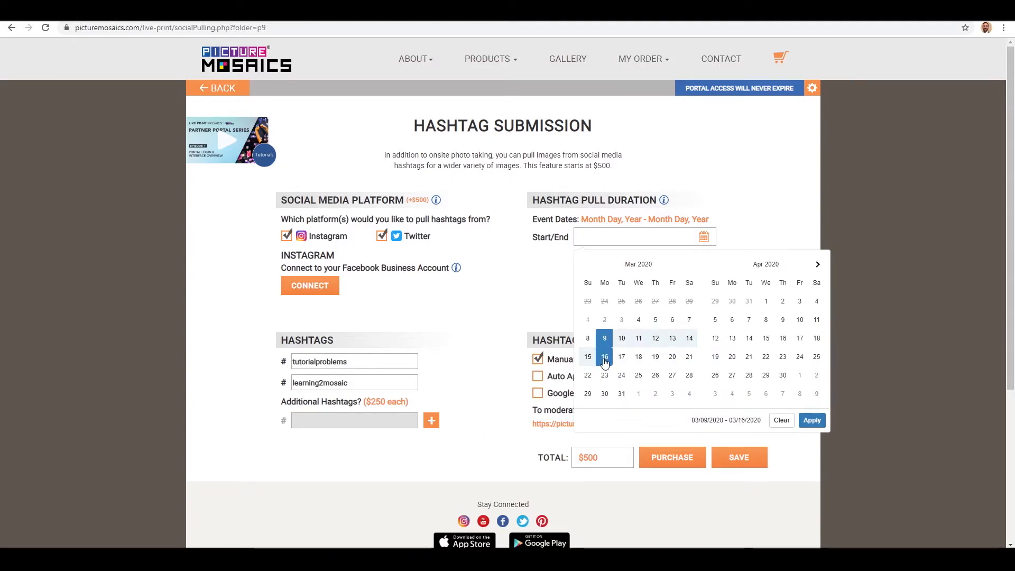
left_click(812, 422)
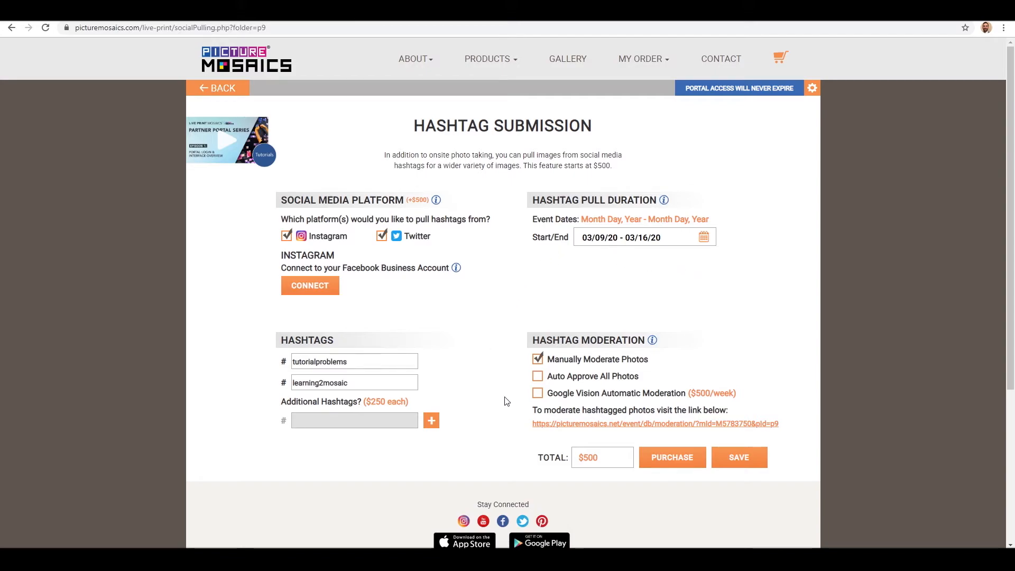
Try the Auto Approve All Photos and Google Vision Automatic Moderation options for hashtag moderation.
left_click(538, 376)
left_click(538, 393)
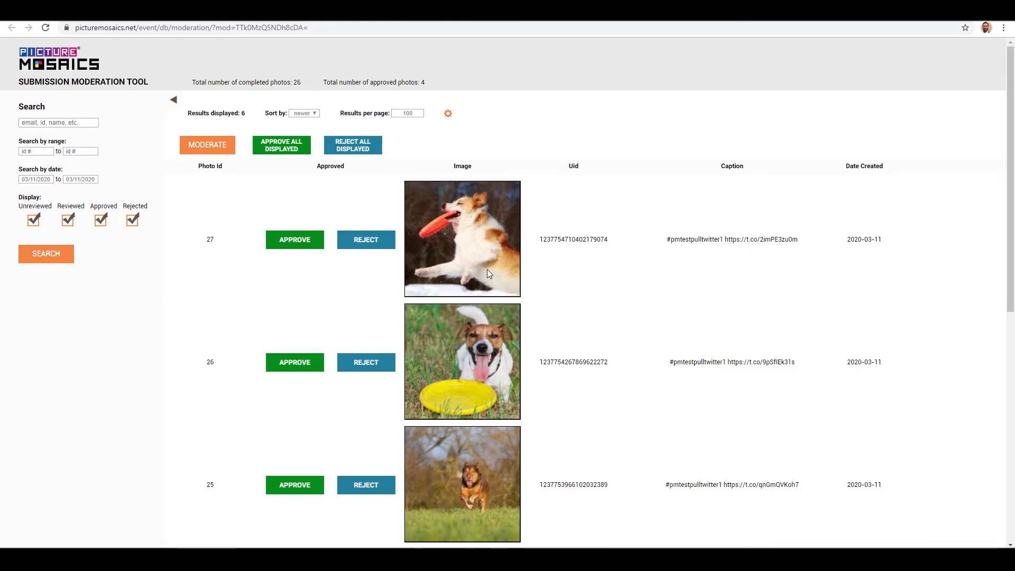
Look through the submission moderation list and turn on its Email column in the display settings.
scroll(487, 271, "down", 4)
scroll(487, 272, "up", 4)
left_click(448, 114)
left_click(492, 112)
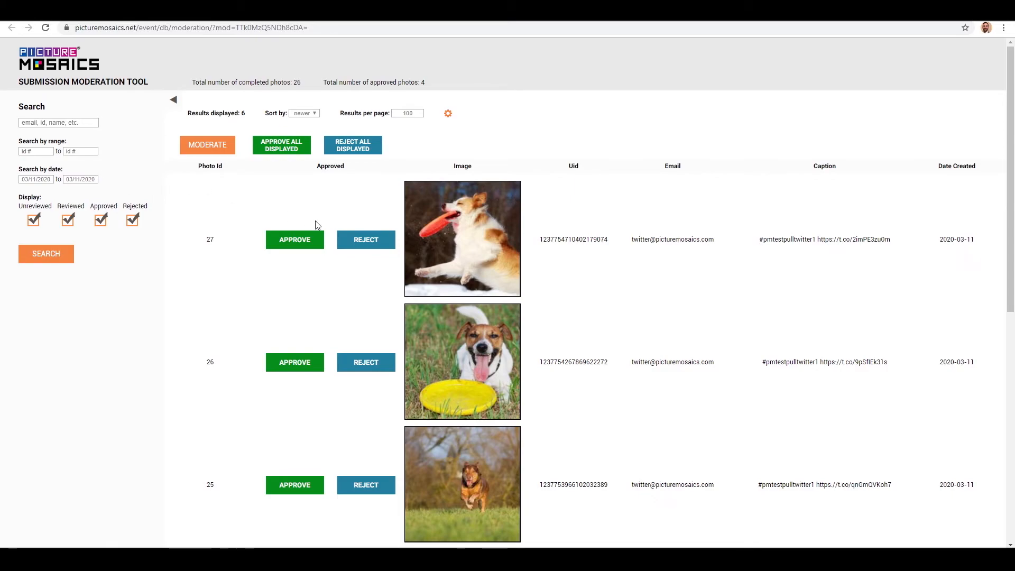
Review the submitted dog photos and reject photos 27 and 26.
scroll(499, 301, "down", 7)
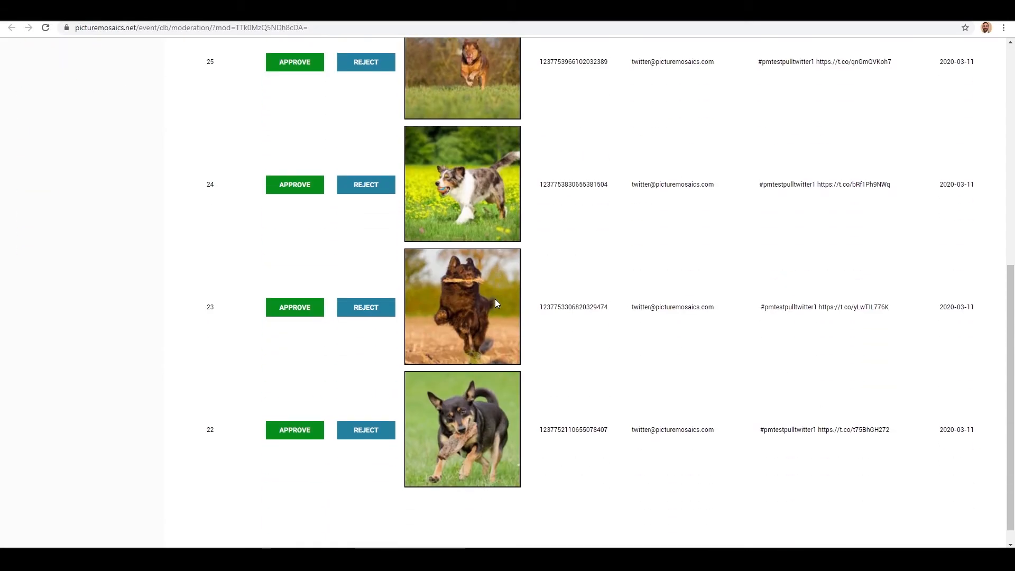
scroll(529, 406, "up", 8)
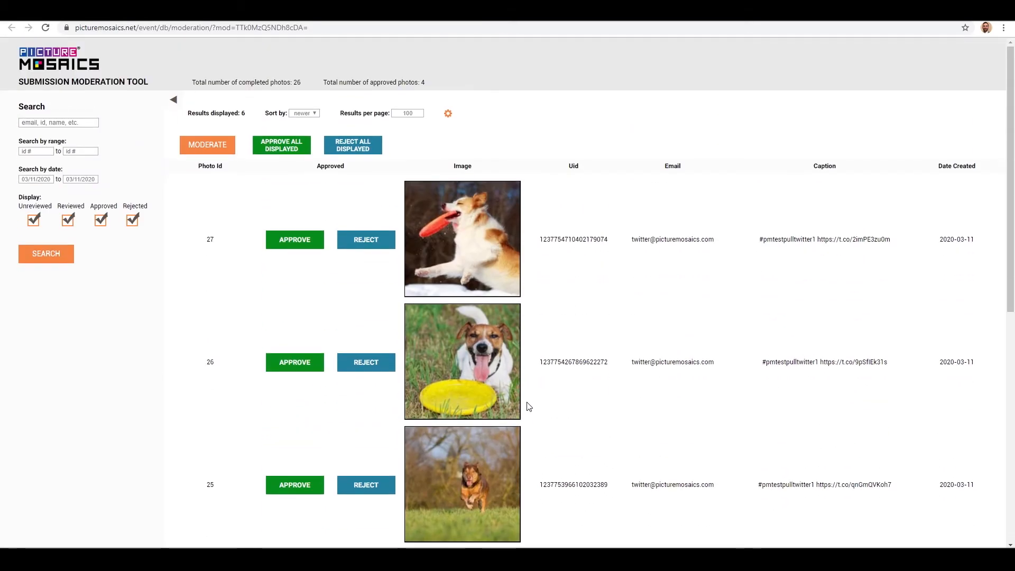
scroll(529, 407, "down", 7)
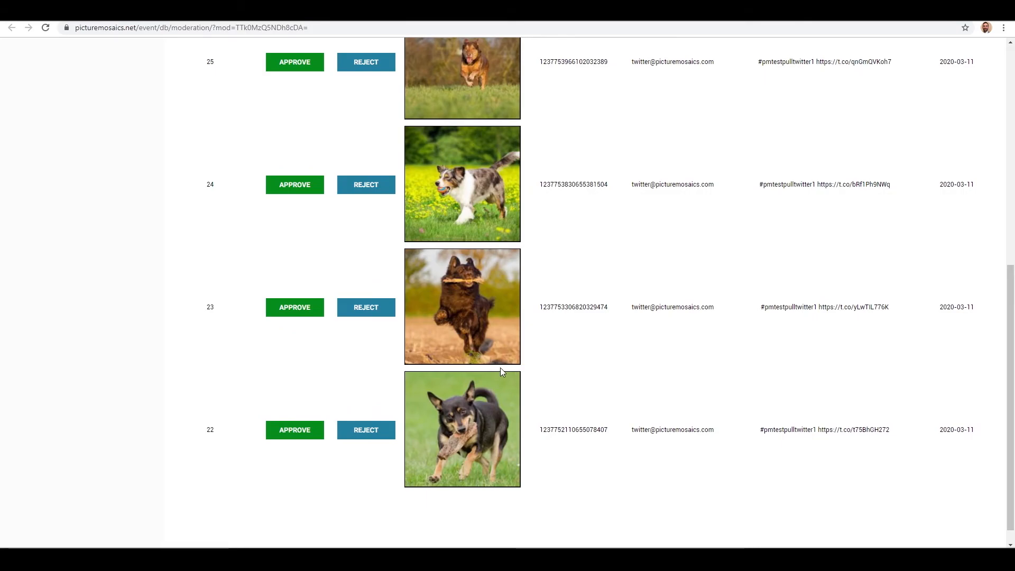
scroll(500, 367, "up", 8)
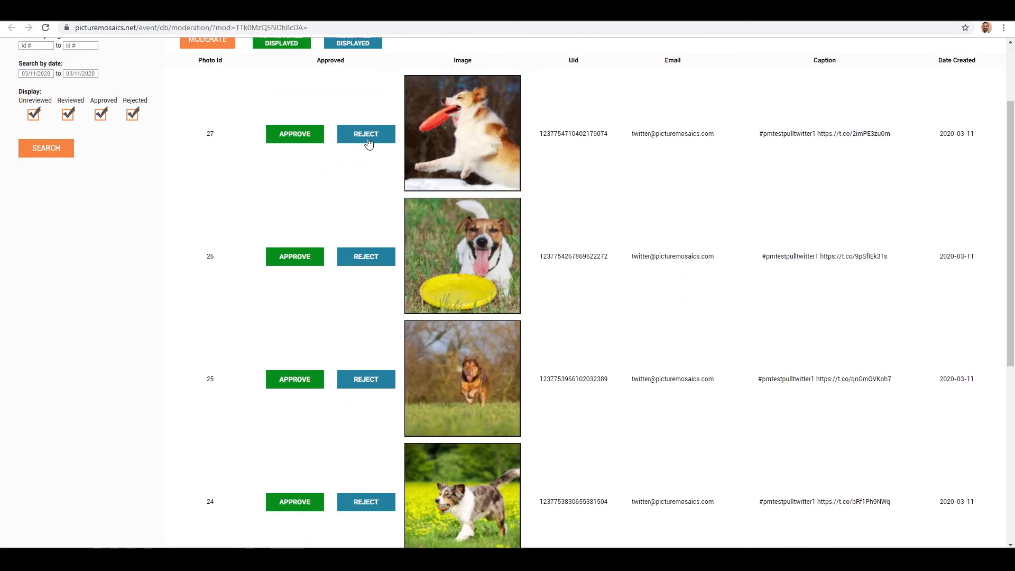
left_click(368, 140)
left_click(366, 139)
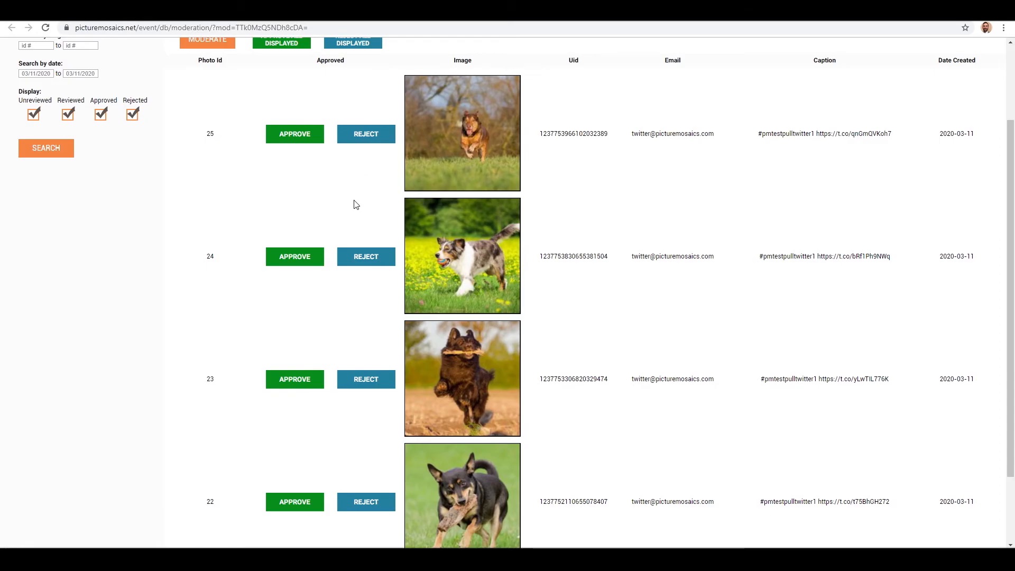
Approve photos 24 and 25 in the submission list.
scroll(353, 196, "down", 2)
left_click(313, 167)
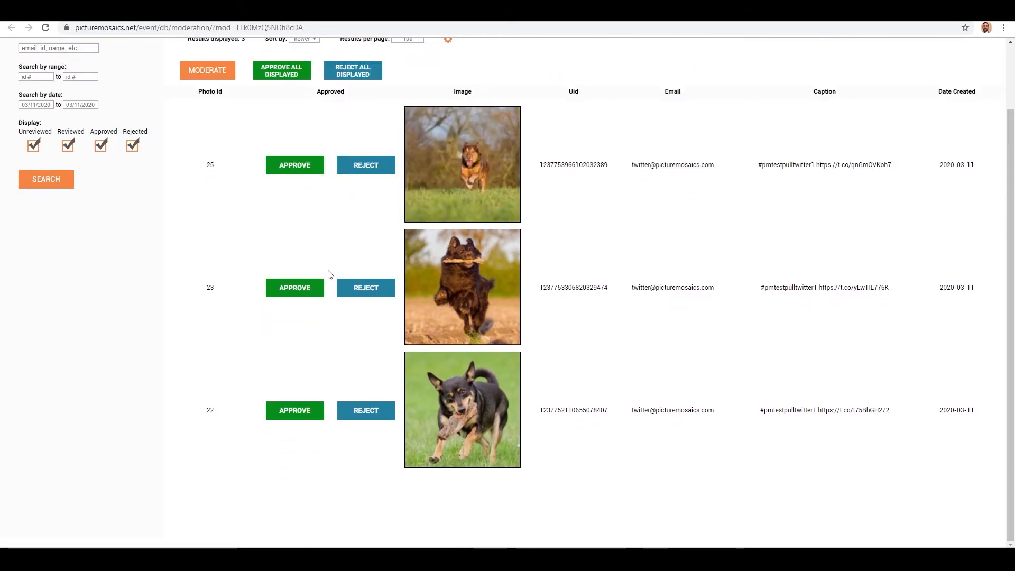
scroll(333, 192, "up", 2)
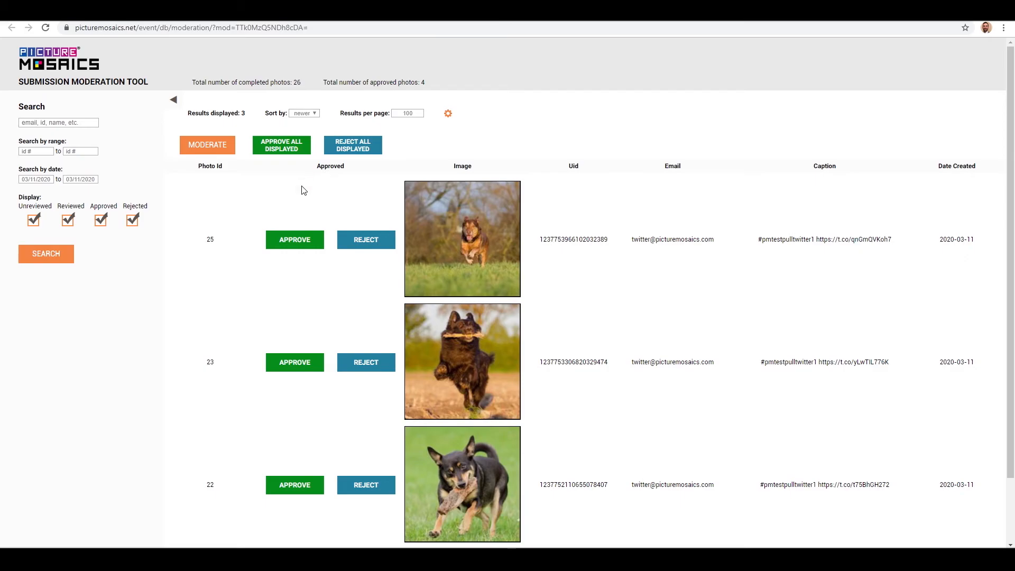
left_click(298, 244)
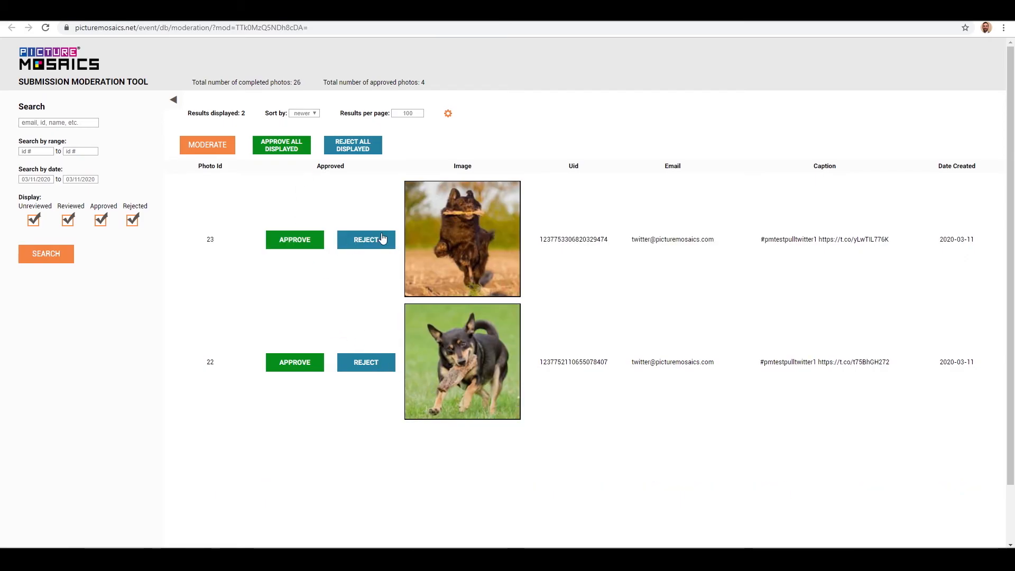
Filter the submissions to display only approved photos.
left_click(68, 223)
left_click(34, 221)
left_click(133, 221)
left_click(60, 260)
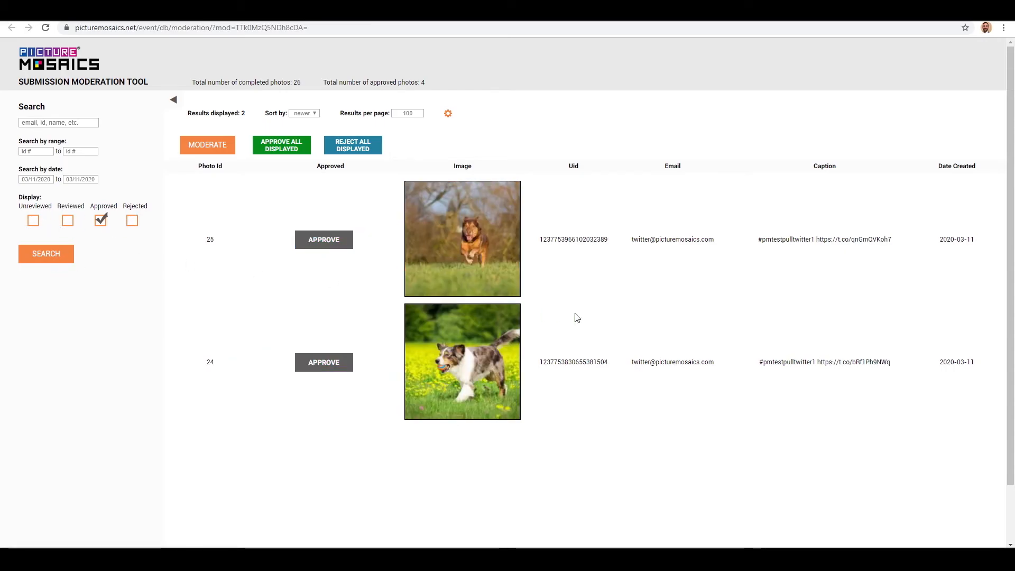
Filter the submissions to display only rejected photos.
left_click(106, 222)
left_click(133, 221)
left_click(53, 261)
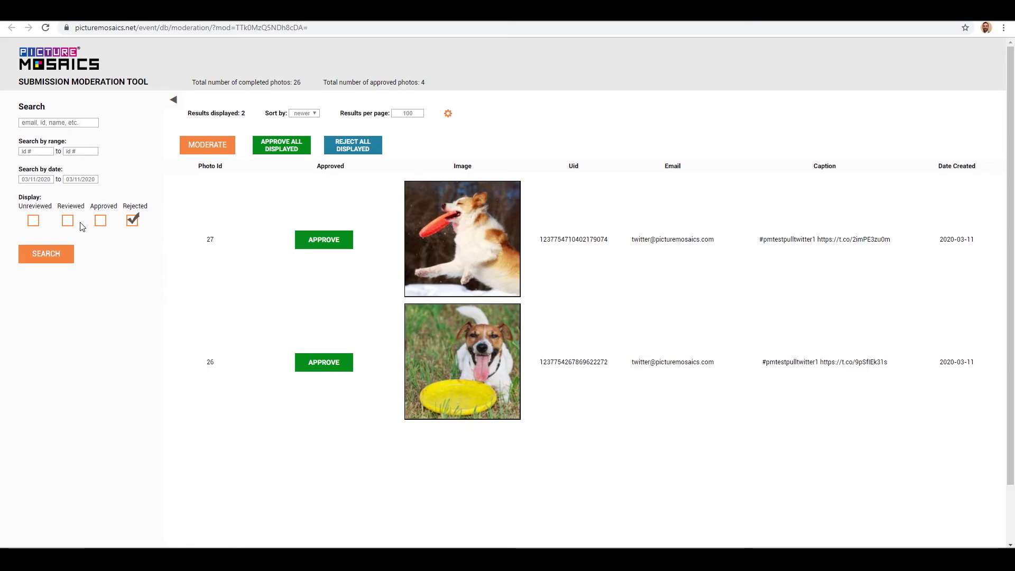
Filter the submissions to display only reviewed photos and look through the list.
left_click(132, 220)
left_click(59, 257)
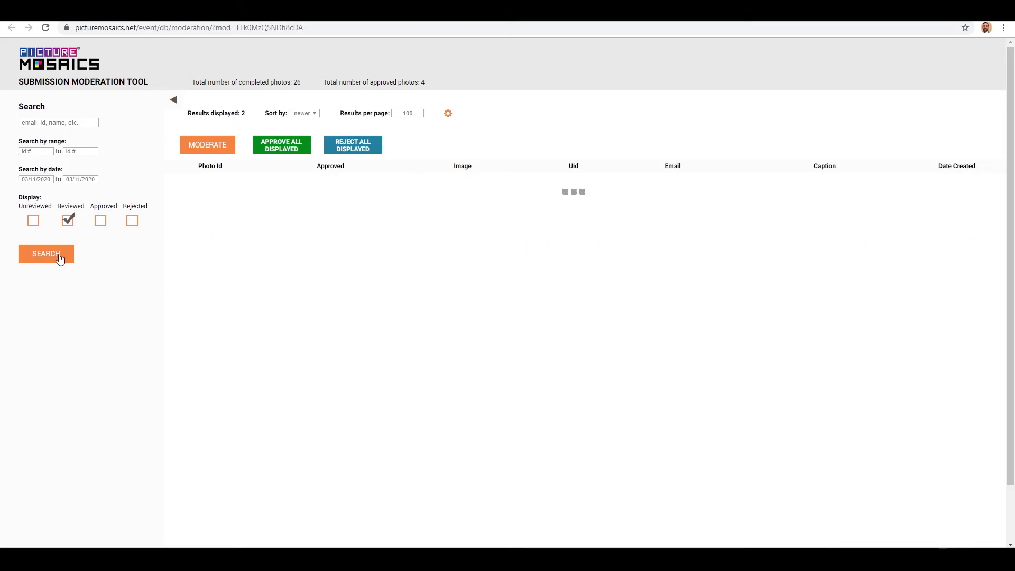
scroll(490, 333, "down", 4)
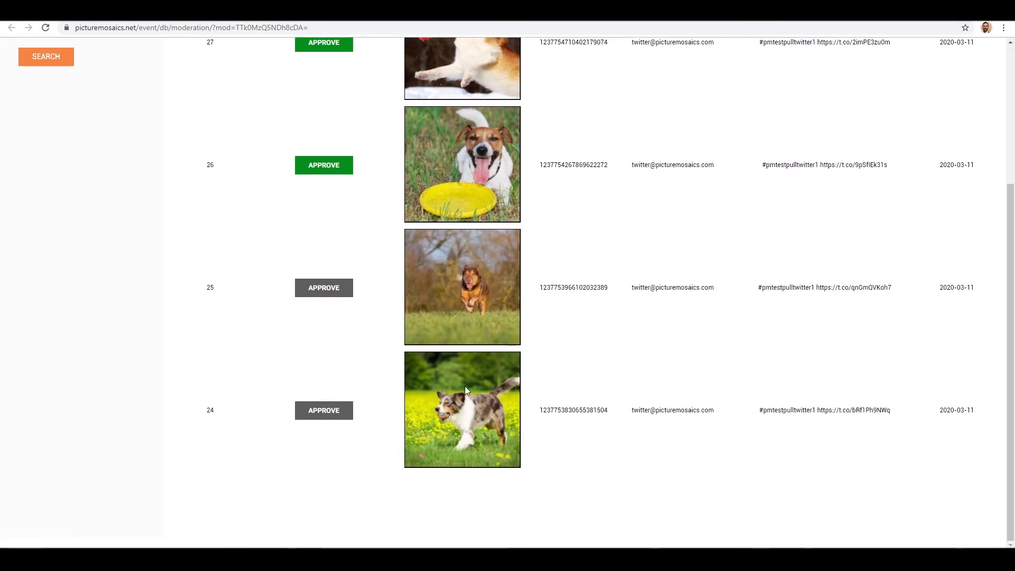
scroll(465, 386, "up", 4)
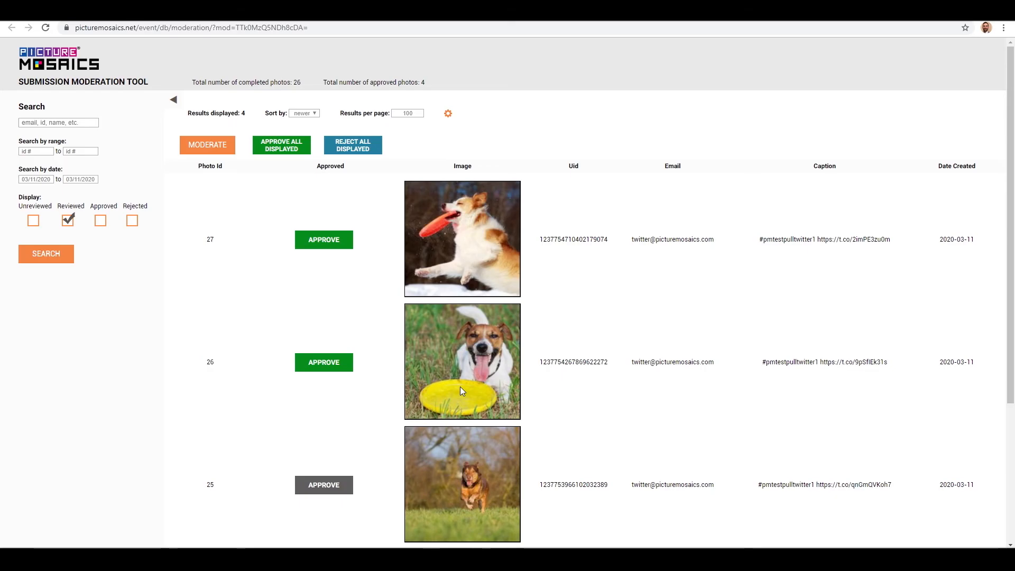
Filter the submissions to display only unreviewed photos, and re-enable the Reviewed display filter.
left_click(68, 220)
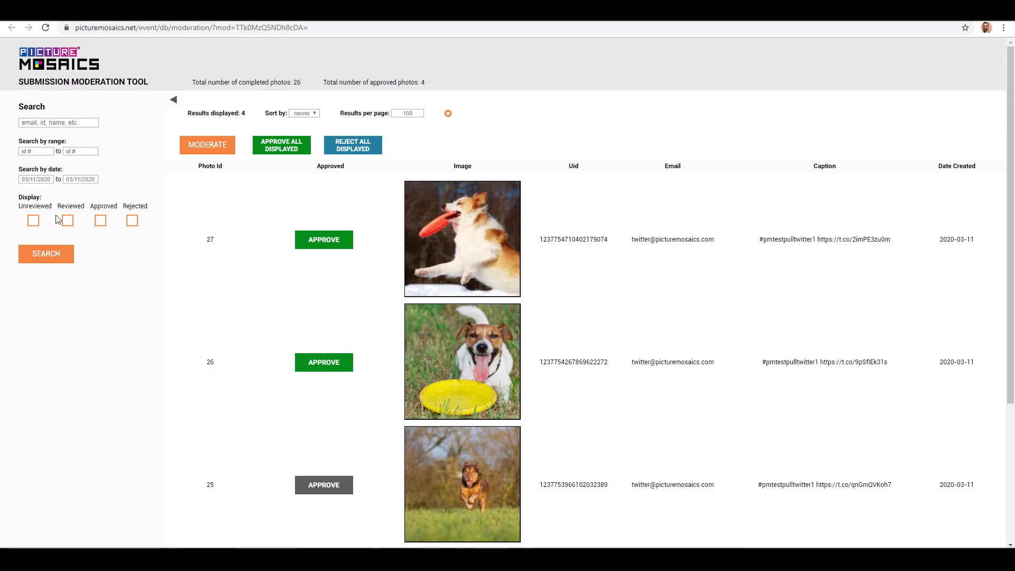
left_click(33, 221)
left_click(47, 253)
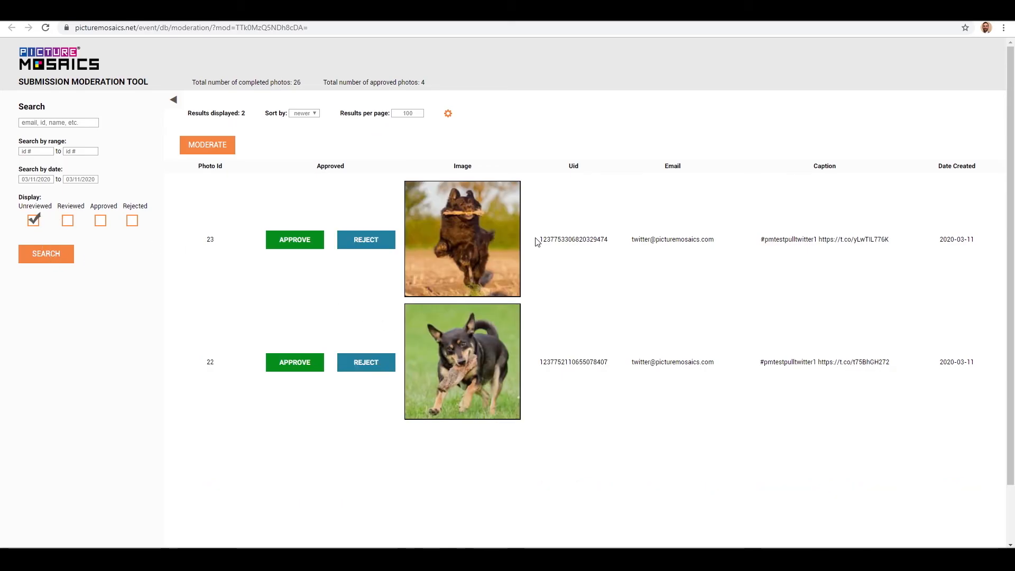
left_click(69, 223)
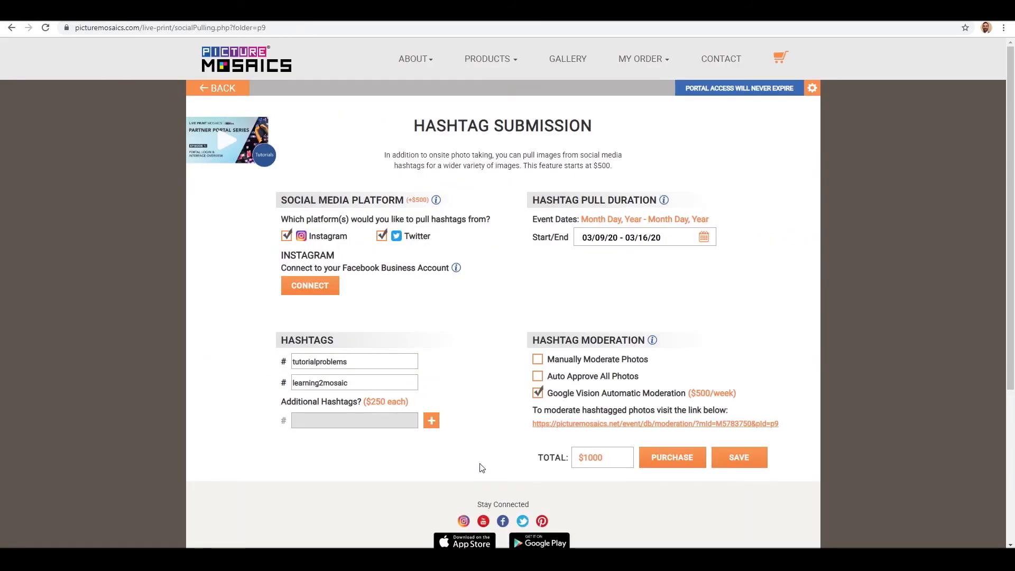
Set hashtag moderation to Manually Moderate Photos and save the hashtag submission settings.
left_click(537, 359)
left_click(747, 463)
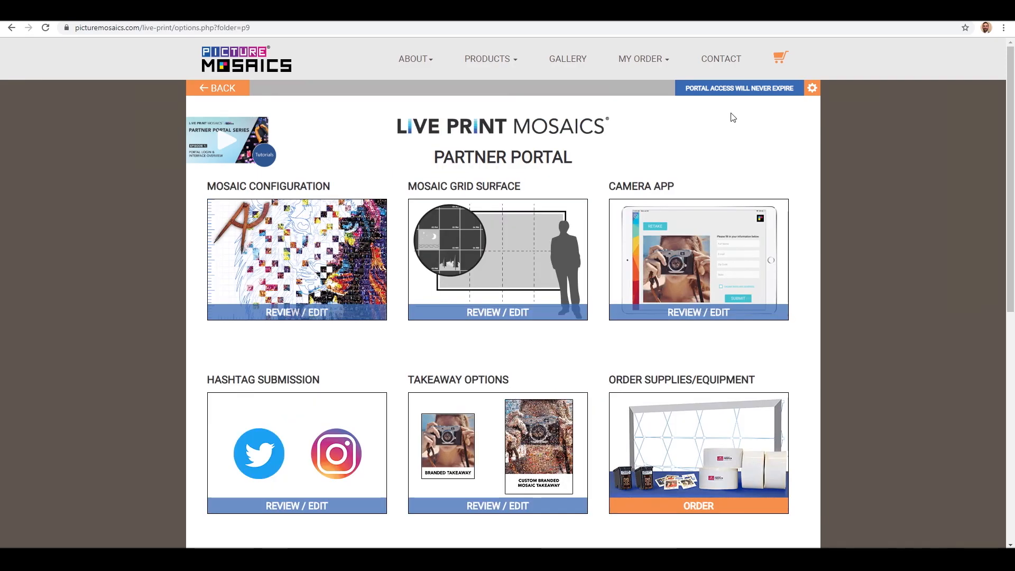